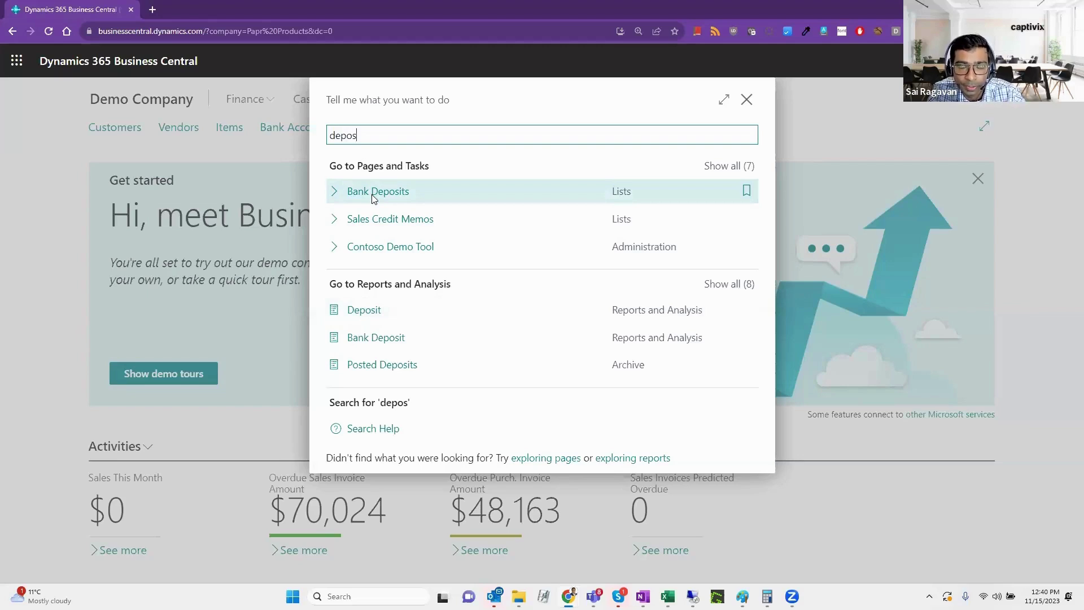
Search for "pay rec jou", go to the Payment Reconciliation Journals list and open the journal for the CHECKING bank account.
{"action": "left_click_drag", "start_coordinate": [358, 136], "coordinate": [324, 141]}
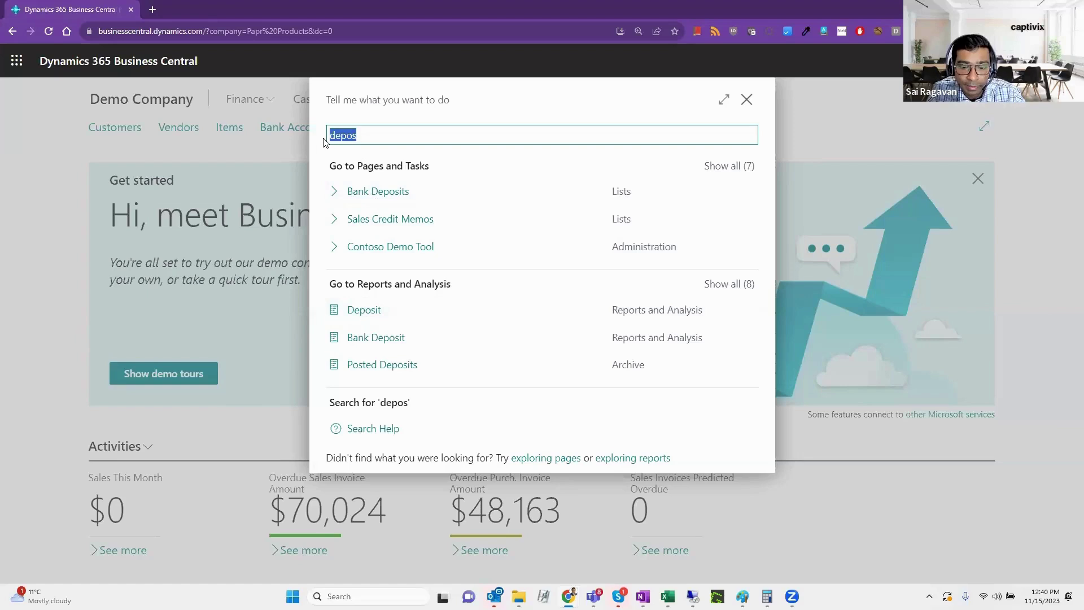
{"action": "key", "text": "BackSpace"}
{"action": "type", "text": "pa"}
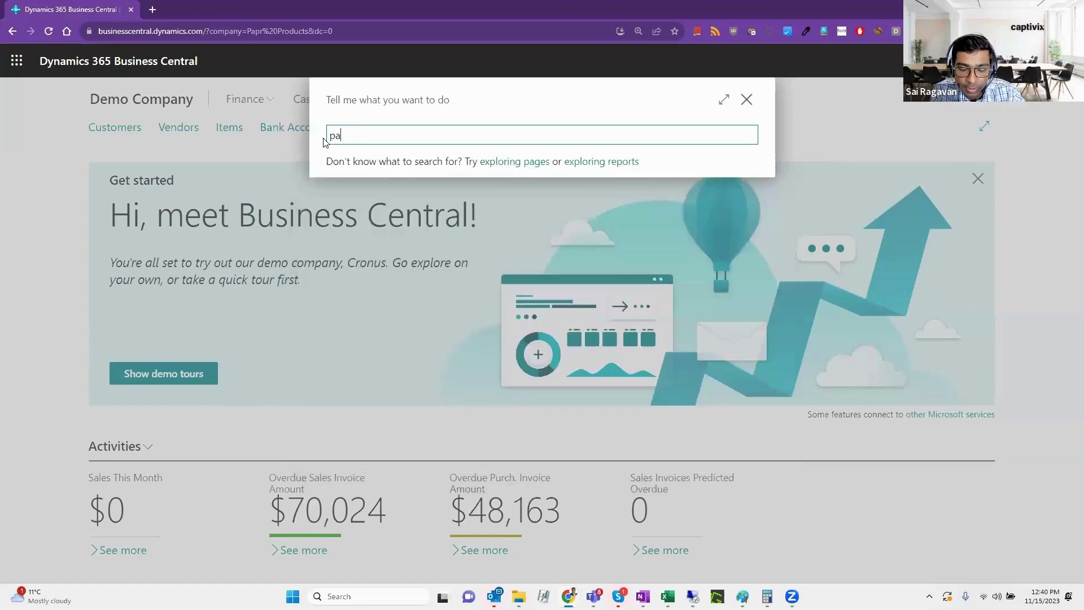
{"action": "type", "text": "y rec jouj"}
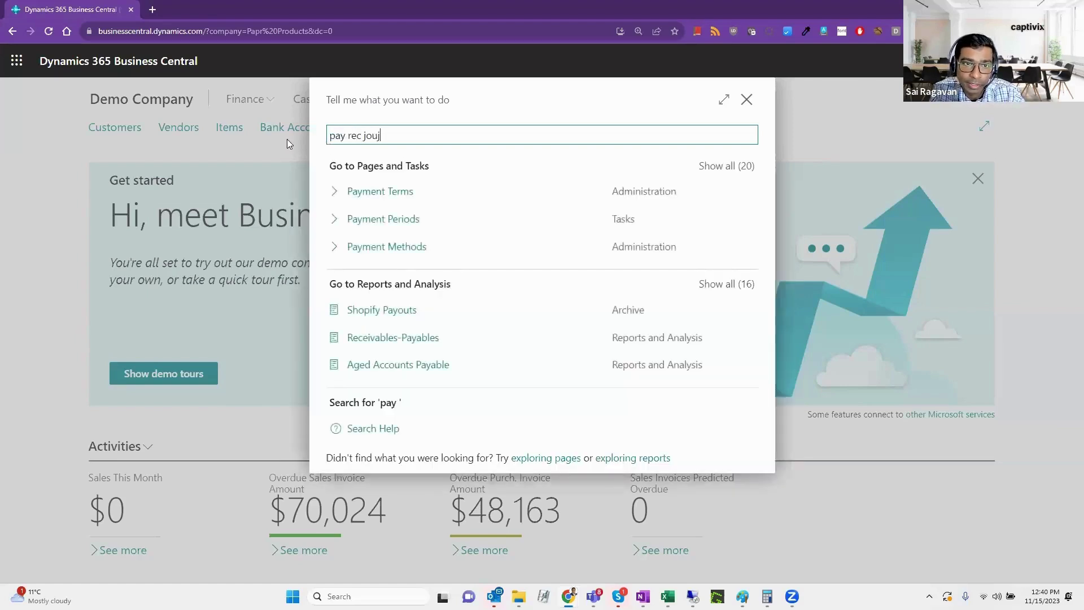
{"action": "key", "text": "BackSpace"}
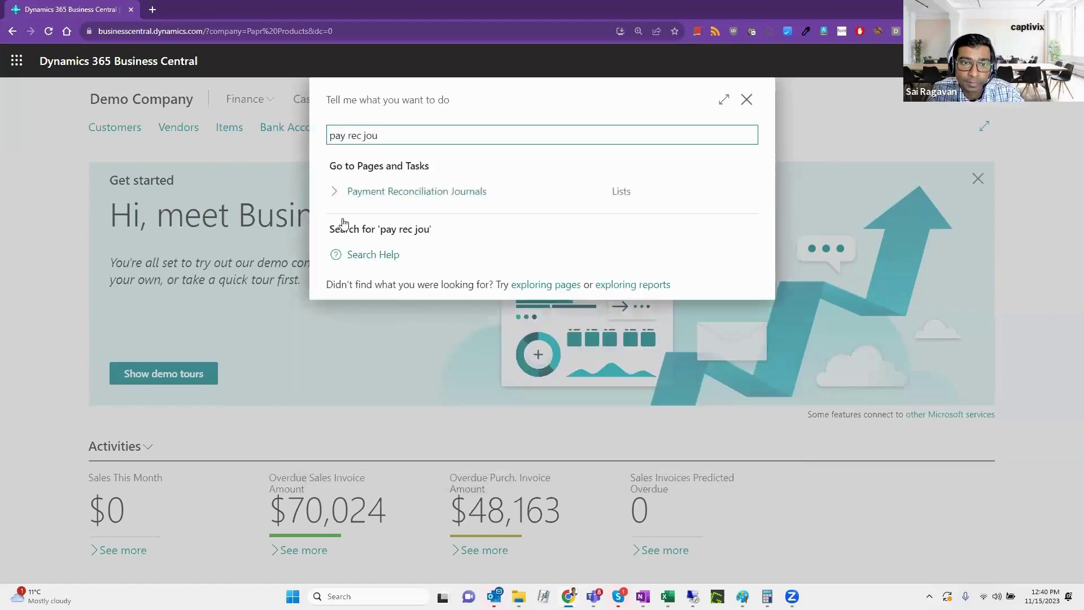
{"action": "left_click", "coordinate": [415, 203]}
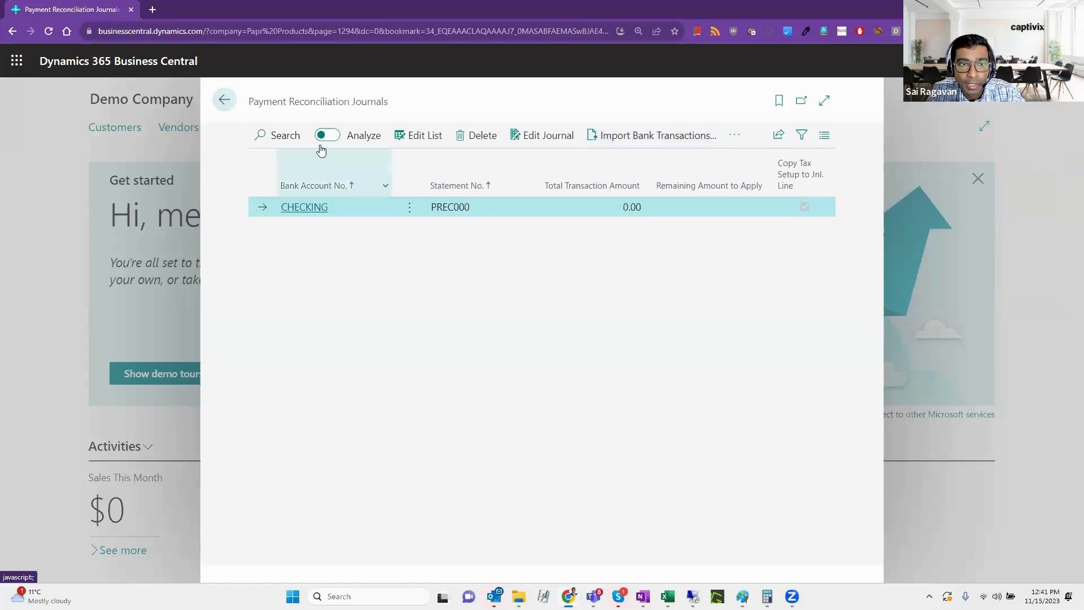
{"action": "left_click_drag", "start_coordinate": [253, 102], "coordinate": [381, 101]}
{"action": "left_click", "coordinate": [331, 212]}
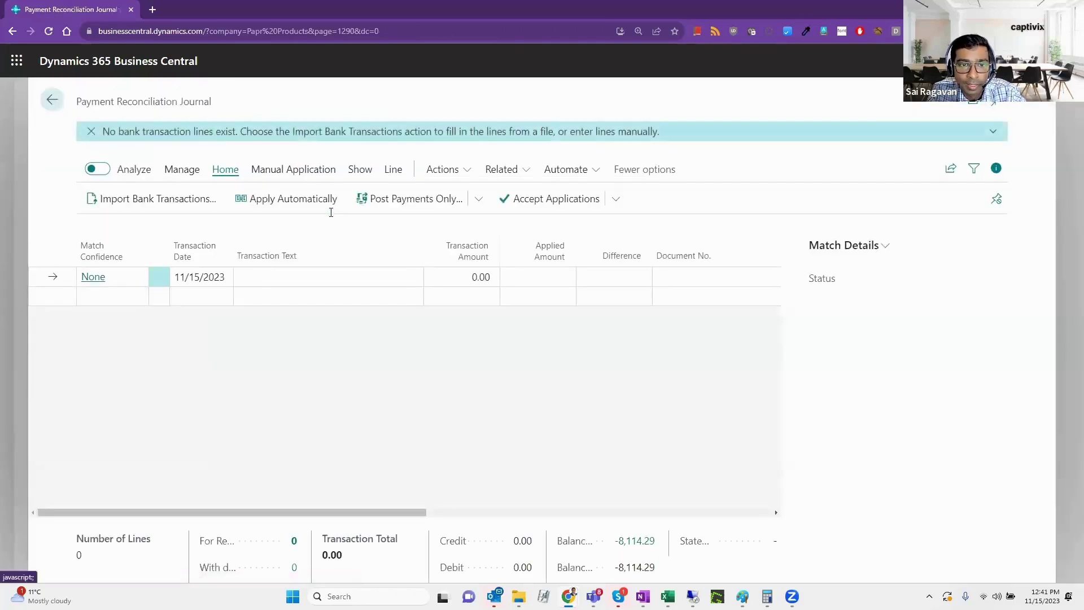
Try to import bank transactions, decline opening the bank account card, and try to open the empty line's match details.
{"action": "left_click", "coordinate": [164, 203]}
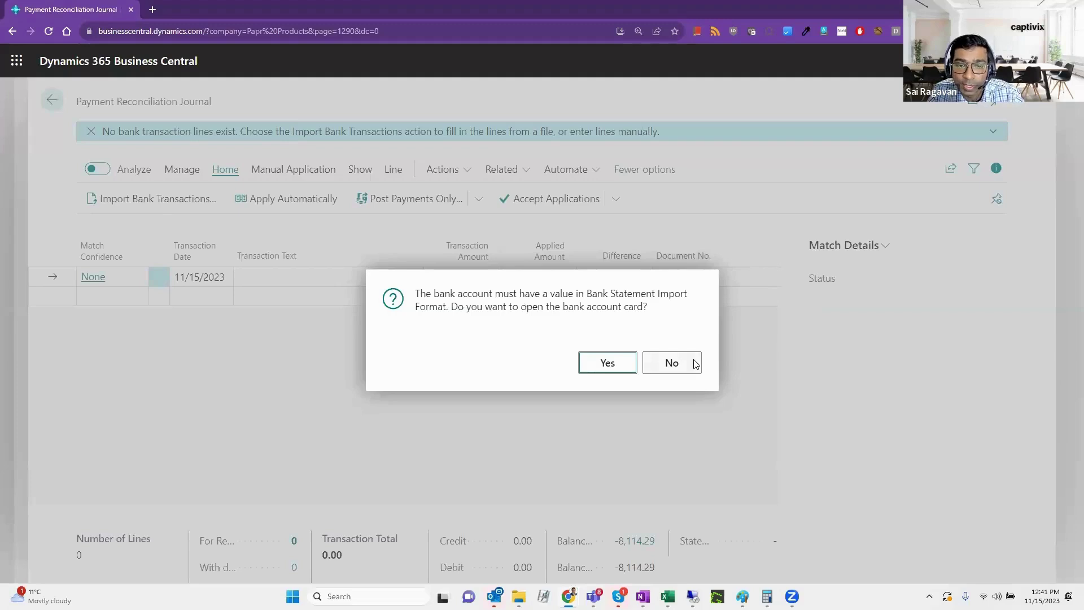
{"action": "left_click", "coordinate": [662, 362]}
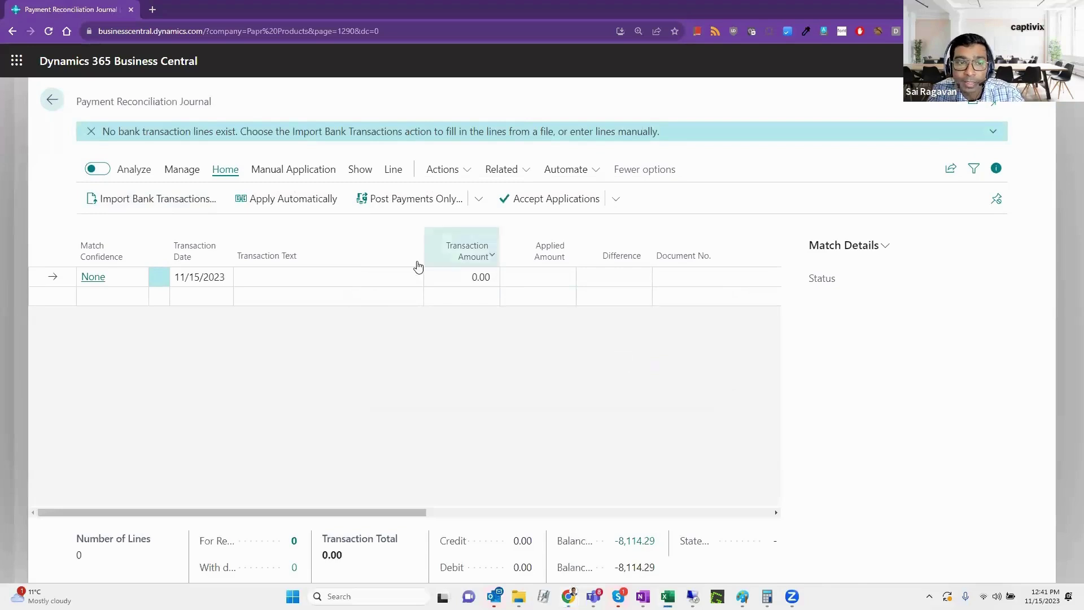
{"action": "left_click", "coordinate": [133, 277]}
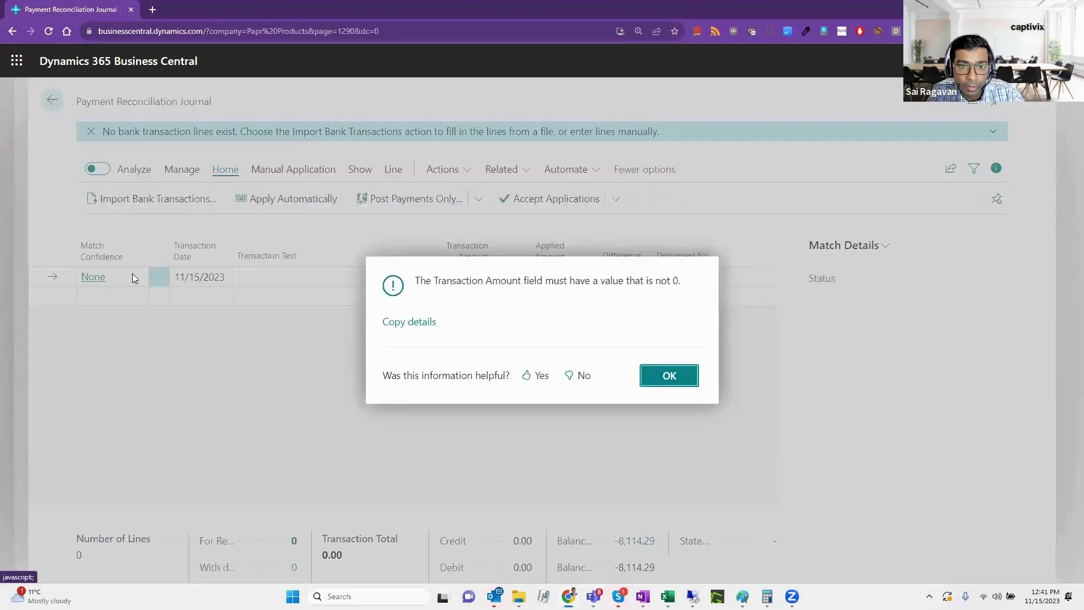
{"action": "left_click", "coordinate": [646, 374]}
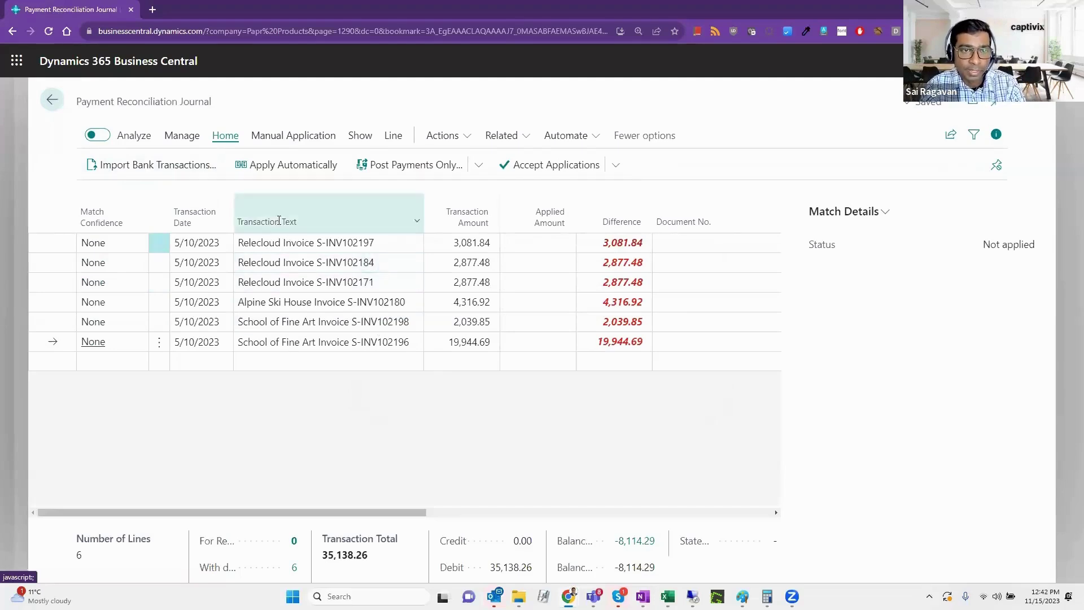
Apply the bank transaction lines automatically to their related open entries.
{"action": "left_click", "coordinate": [290, 249]}
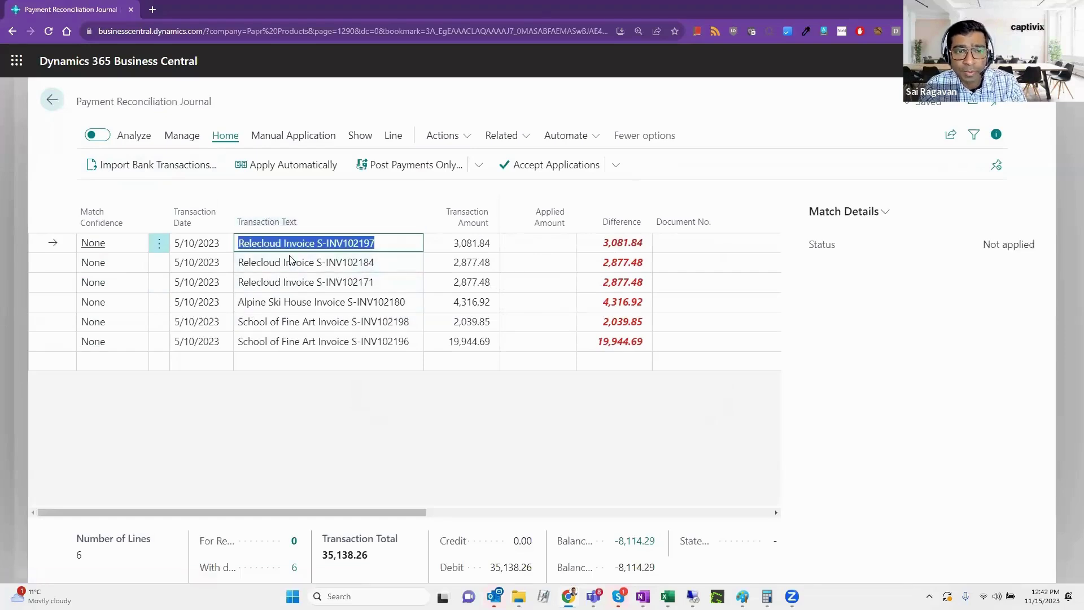
{"action": "left_click", "coordinate": [374, 247]}
{"action": "left_click_drag", "start_coordinate": [374, 247], "coordinate": [317, 251]}
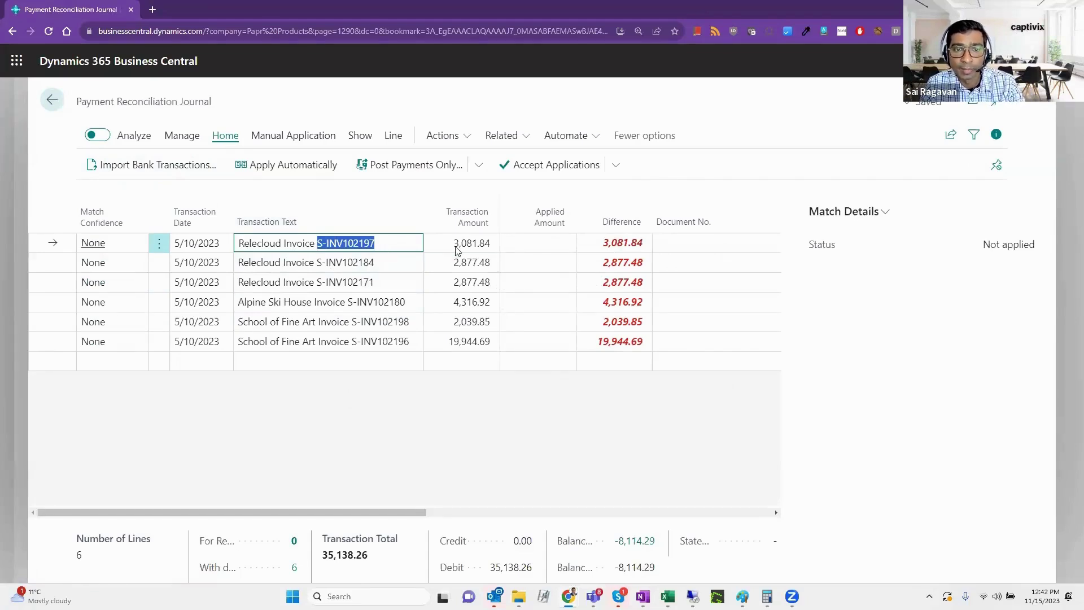
{"action": "key", "text": "Tab"}
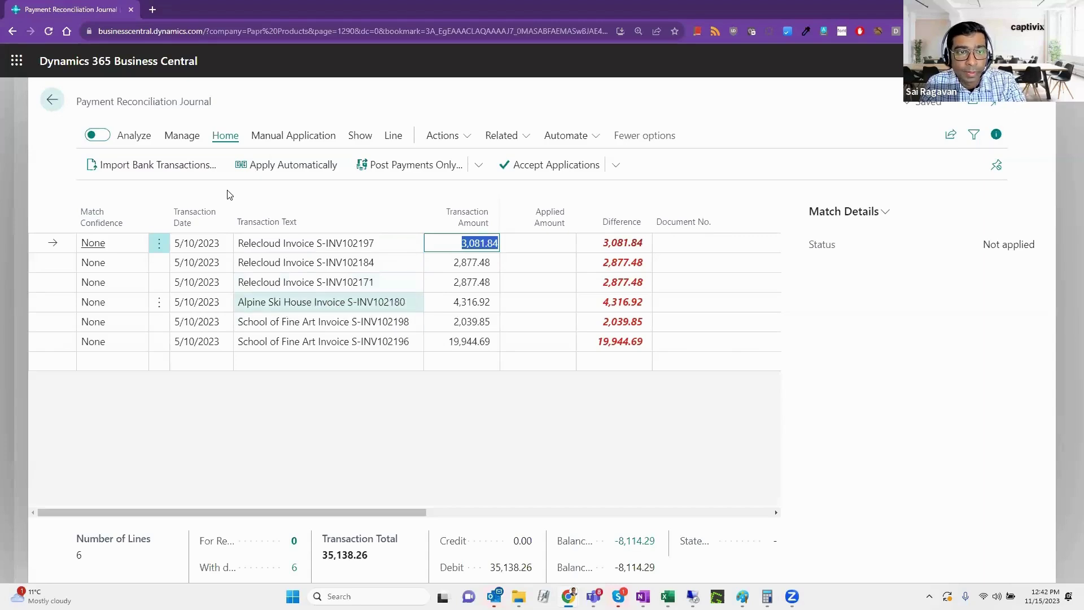
{"action": "left_click", "coordinate": [300, 165]}
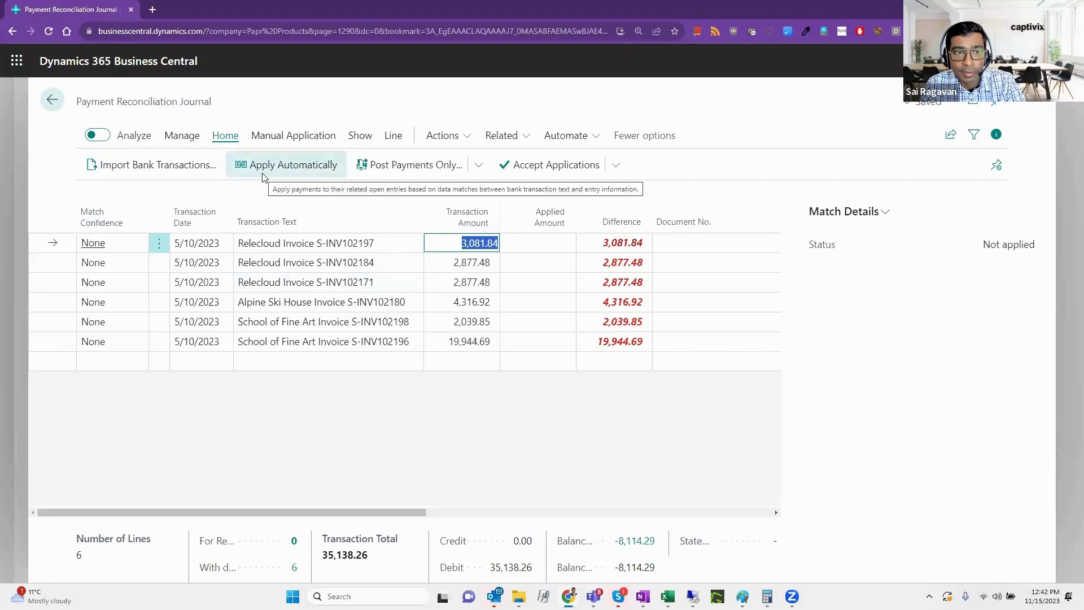
{"action": "left_click", "coordinate": [291, 173]}
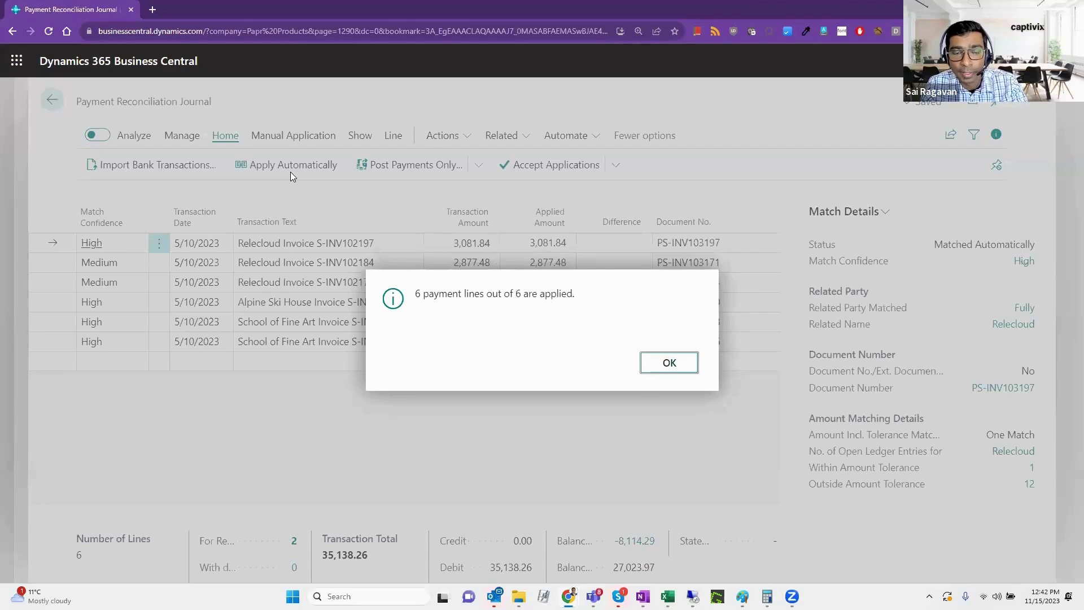
{"action": "left_click", "coordinate": [662, 366]}
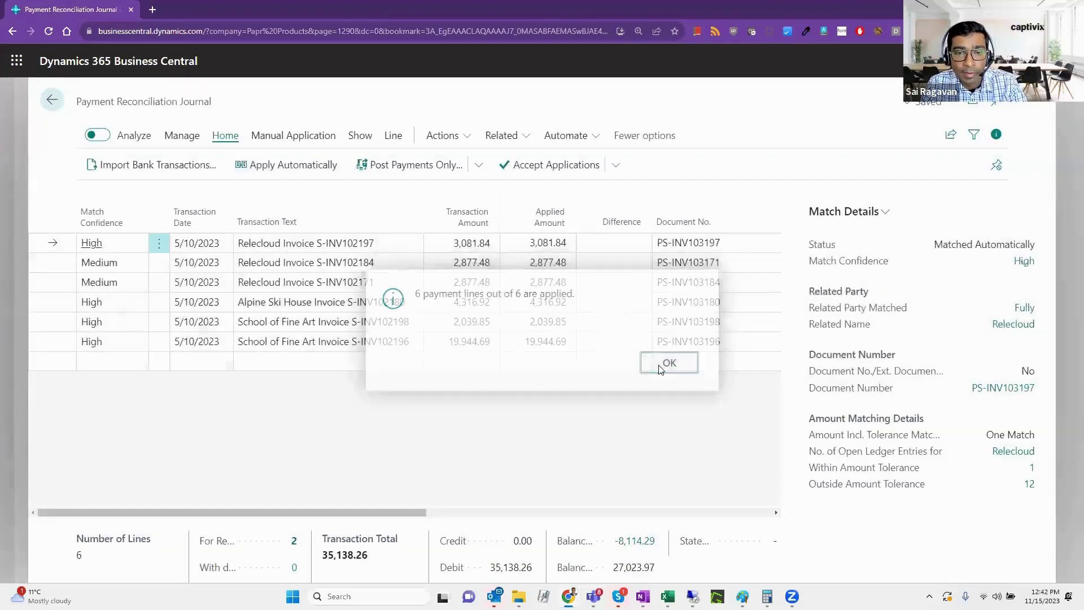
Examine the account name, account type, account number and due date columns of the applied payment lines.
{"action": "left_click_drag", "start_coordinate": [415, 512], "coordinate": [745, 514]}
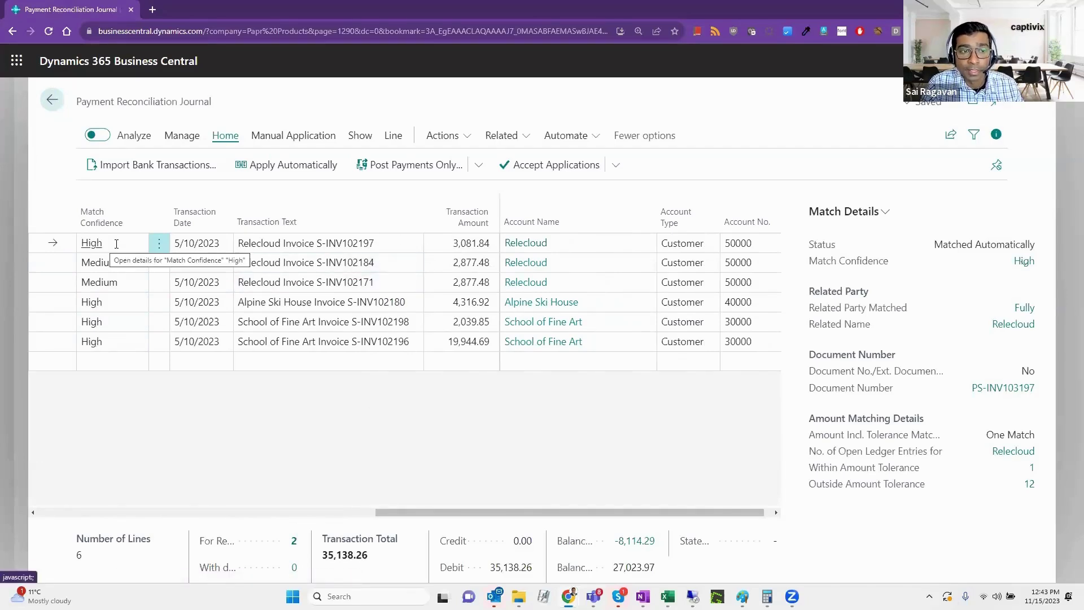
{"action": "left_click", "coordinate": [438, 240]}
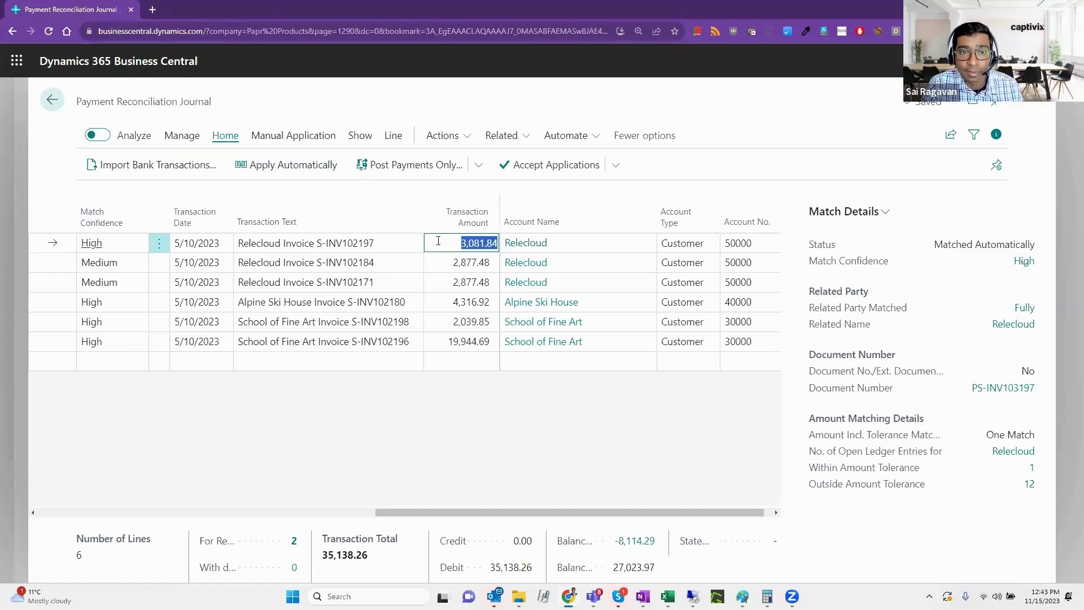
{"action": "scroll", "coordinate": [529, 456], "scroll_direction": "right", "scroll_amount": 2}
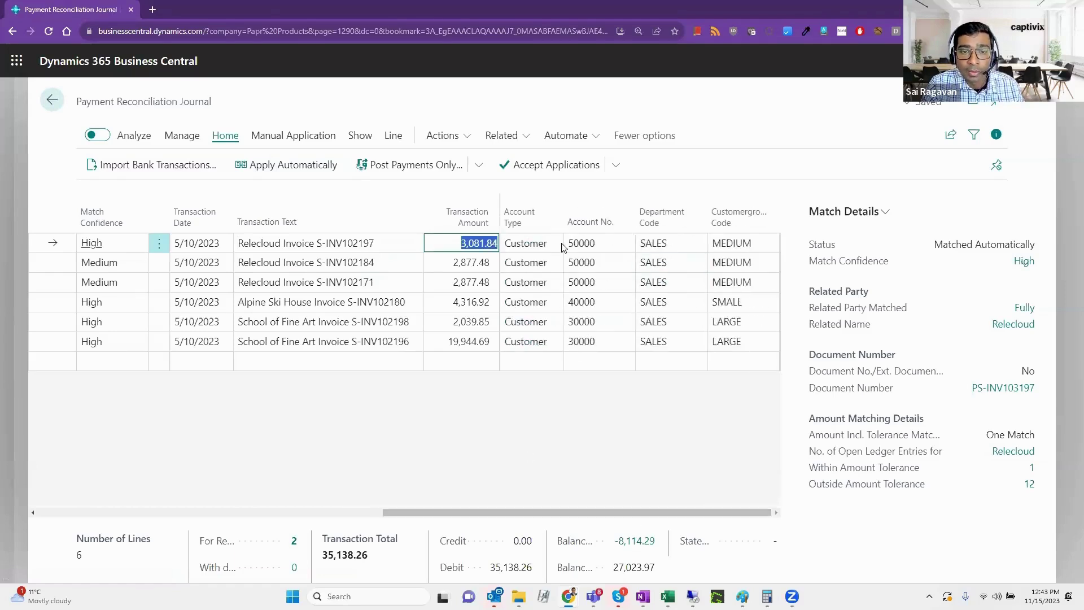
{"action": "left_click", "coordinate": [572, 243]}
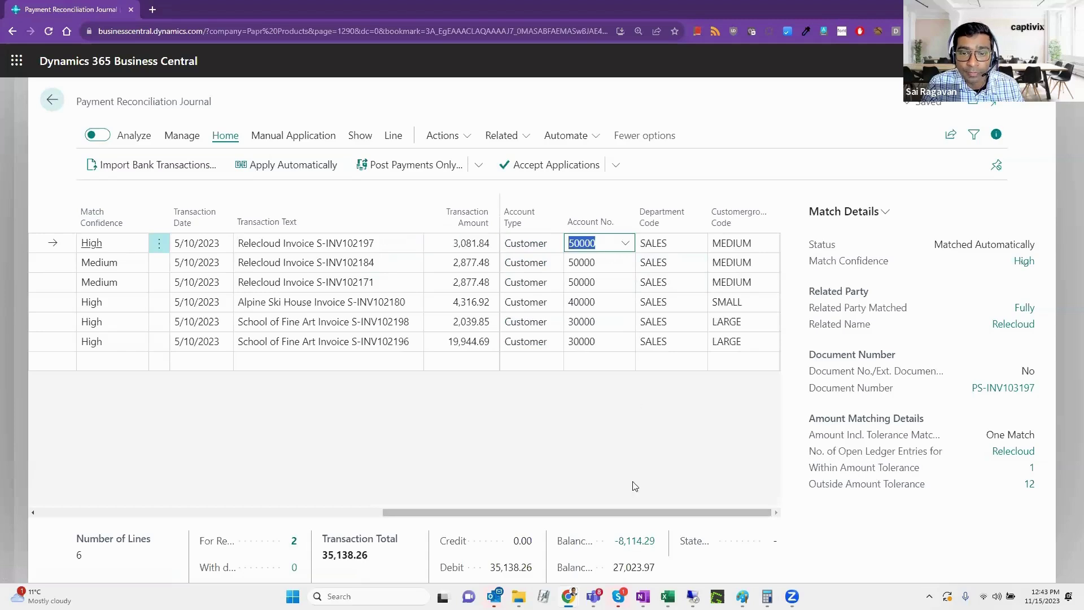
{"action": "scroll", "coordinate": [629, 509], "scroll_direction": "left", "scroll_amount": 2}
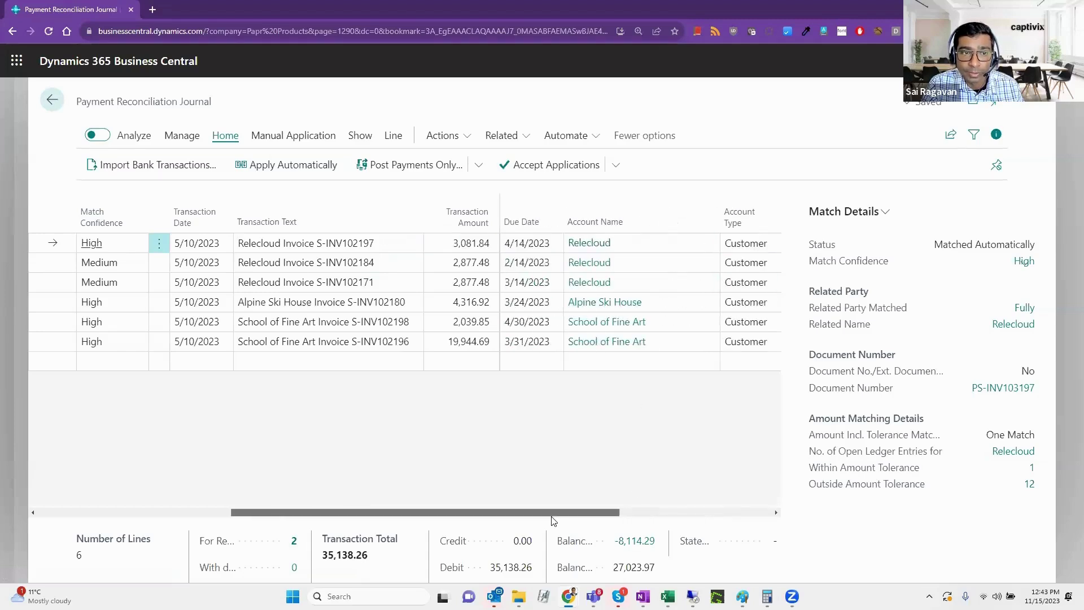
Review the High match confidence details of Relecloud Invoice S-INV102197 and the payment application rule behind them.
{"action": "left_click", "coordinate": [118, 245]}
{"action": "scroll", "coordinate": [387, 377], "scroll_direction": "down", "scroll_amount": 2}
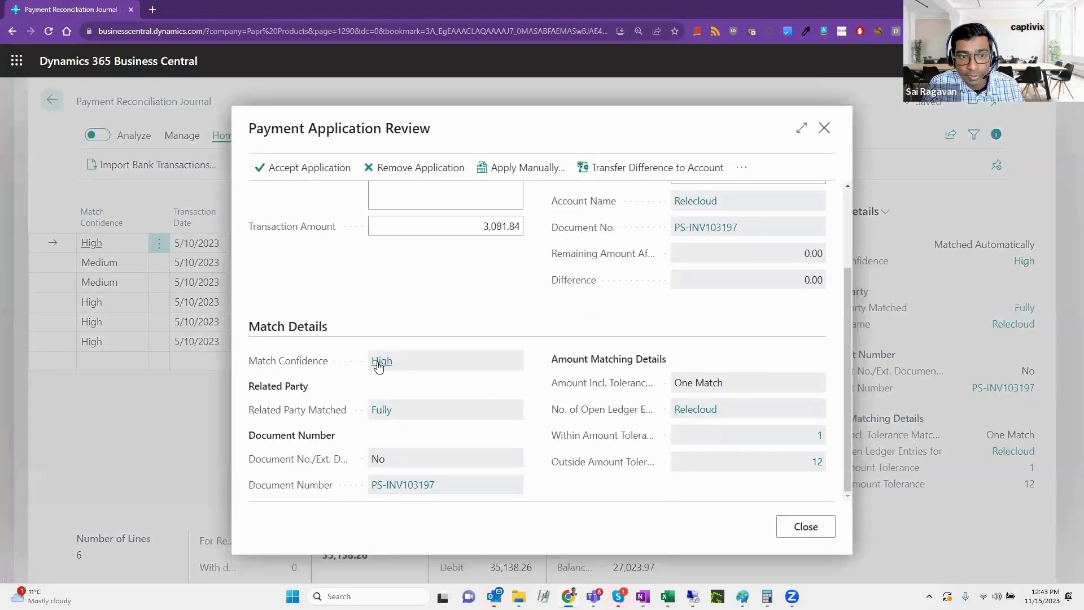
{"action": "left_click", "coordinate": [380, 362]}
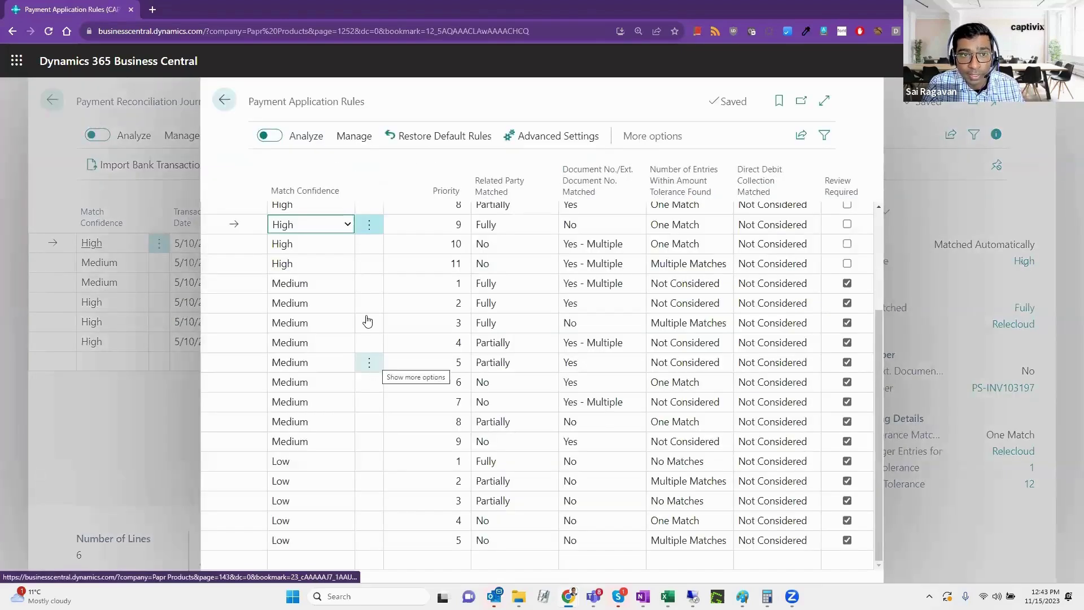
{"action": "left_click", "coordinate": [524, 226]}
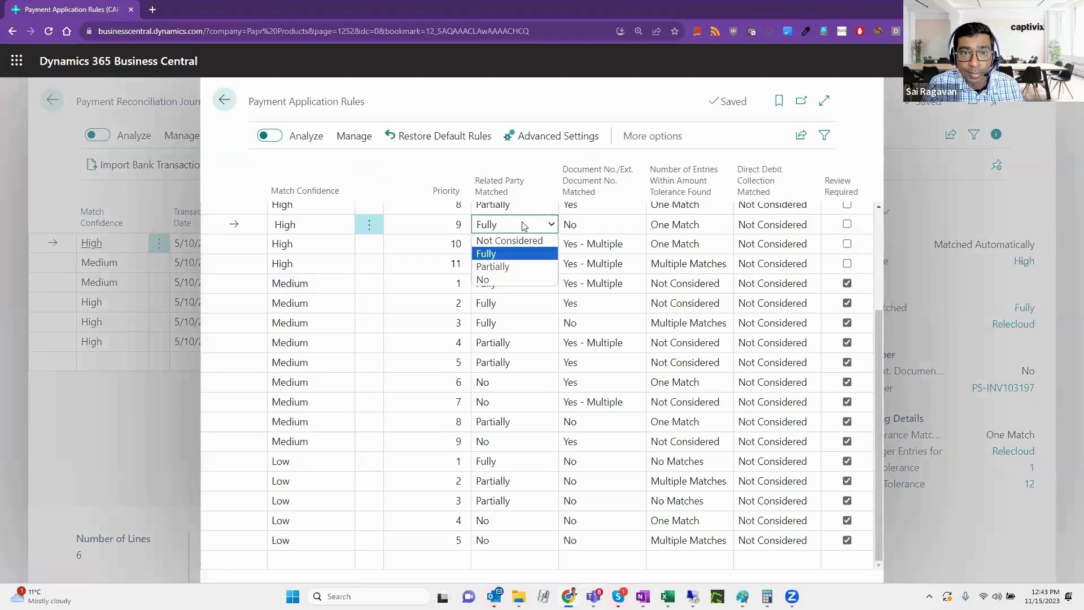
{"action": "left_click", "coordinate": [525, 226]}
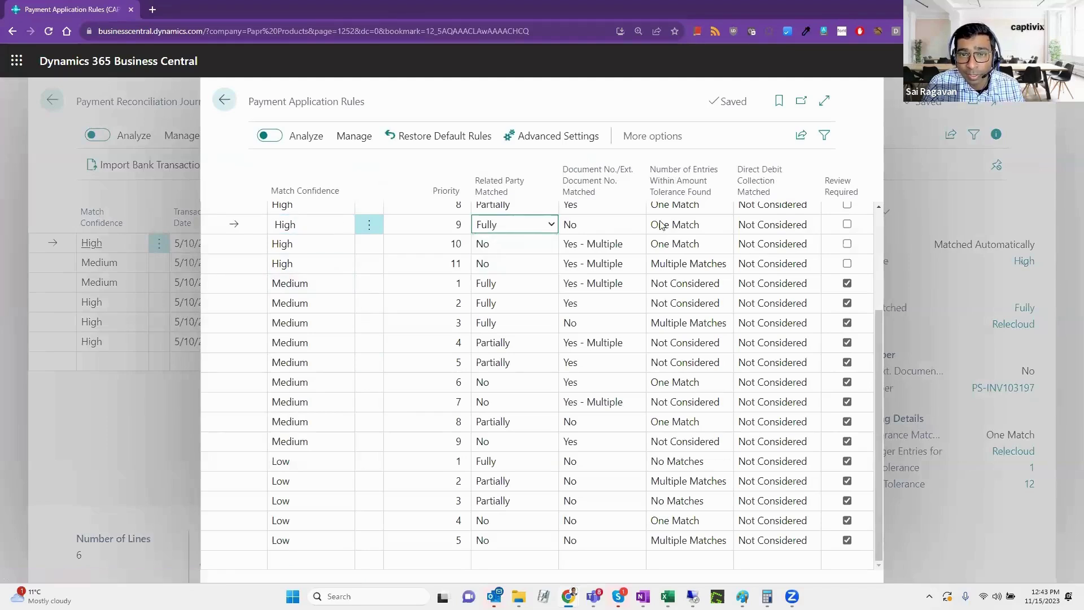
{"action": "left_click", "coordinate": [710, 226]}
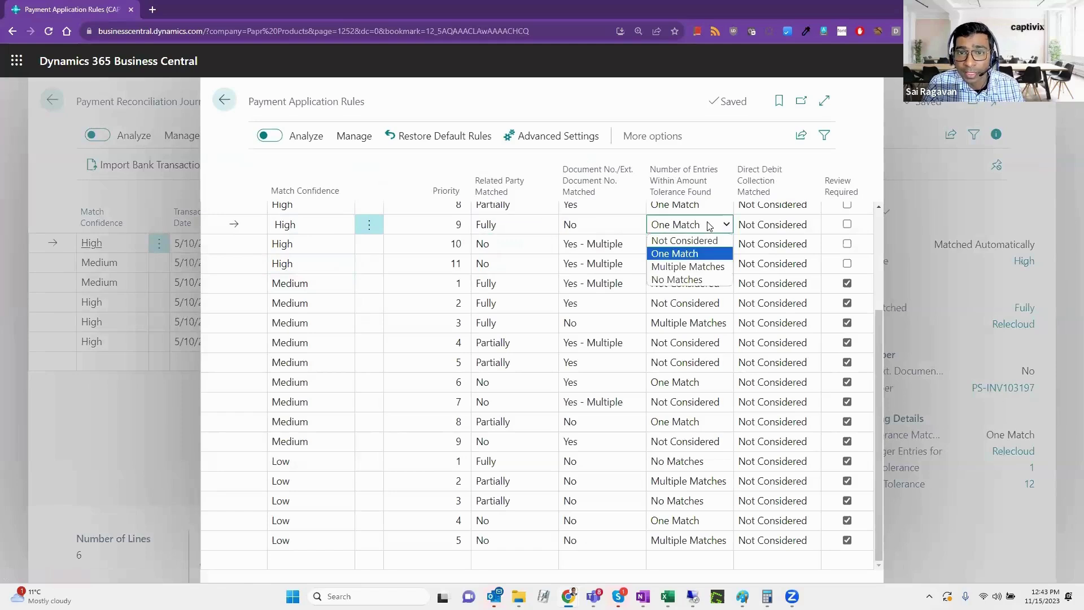
{"action": "left_click", "coordinate": [710, 225]}
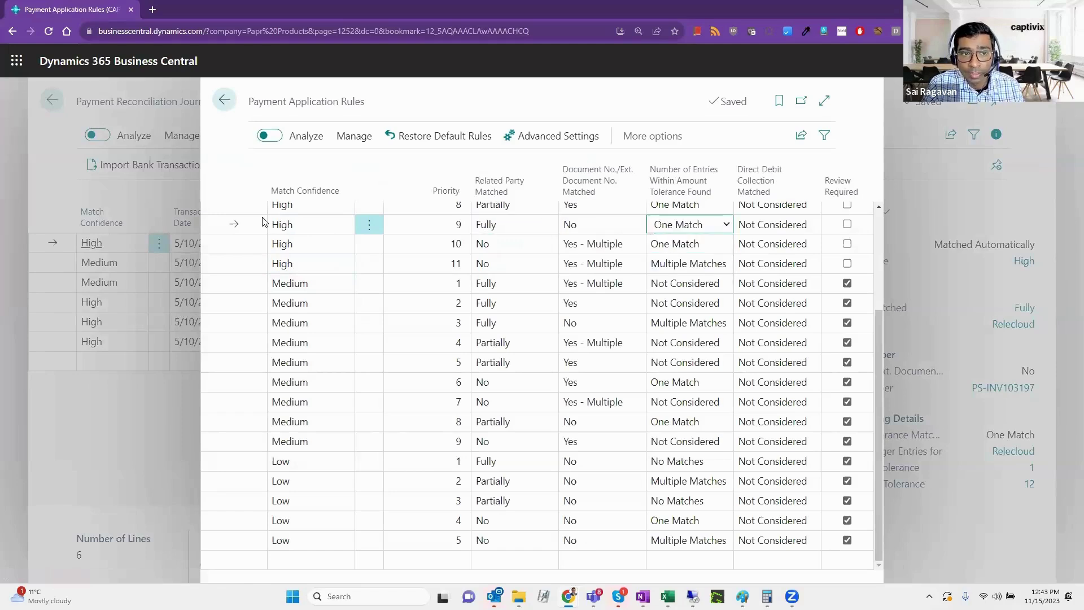
{"action": "left_click", "coordinate": [226, 102]}
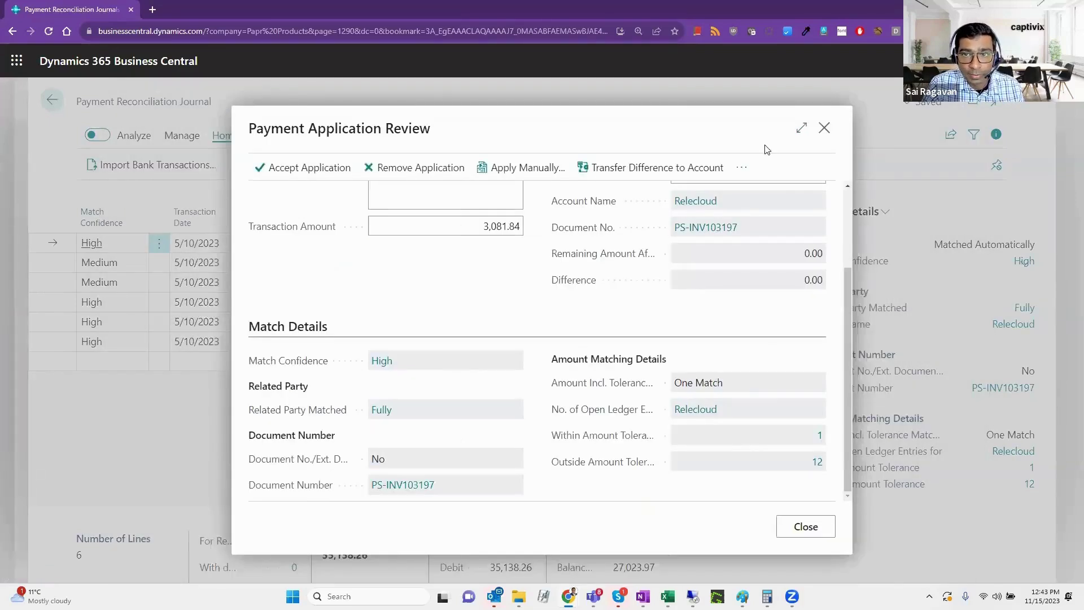
{"action": "left_click", "coordinate": [825, 127]}
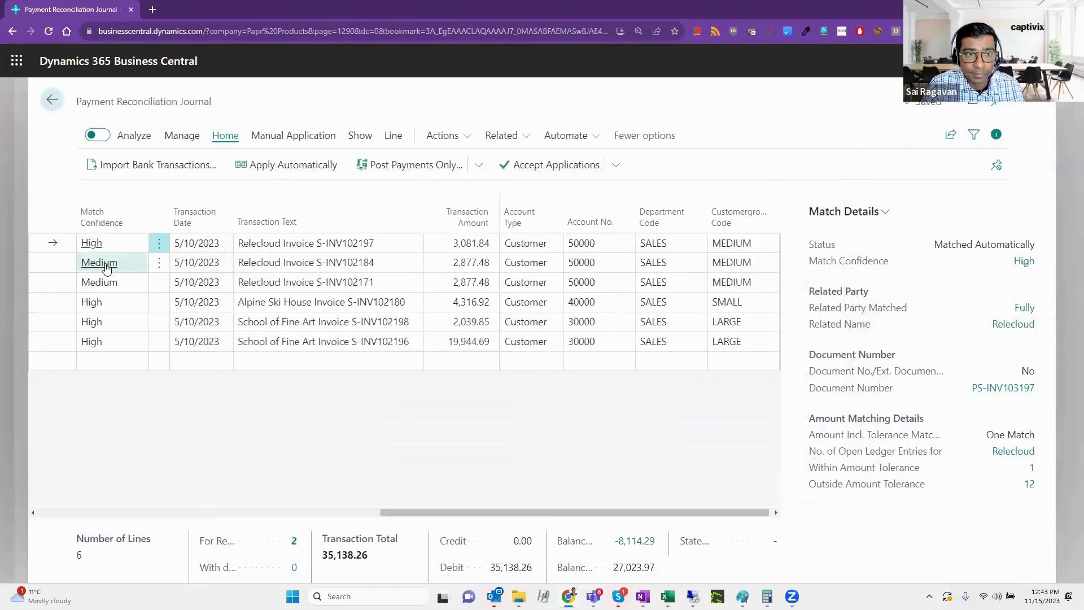
Review the Medium match confidence details of Relecloud Invoice S-INV102184 and the payment application rule behind them.
{"action": "left_click", "coordinate": [100, 263]}
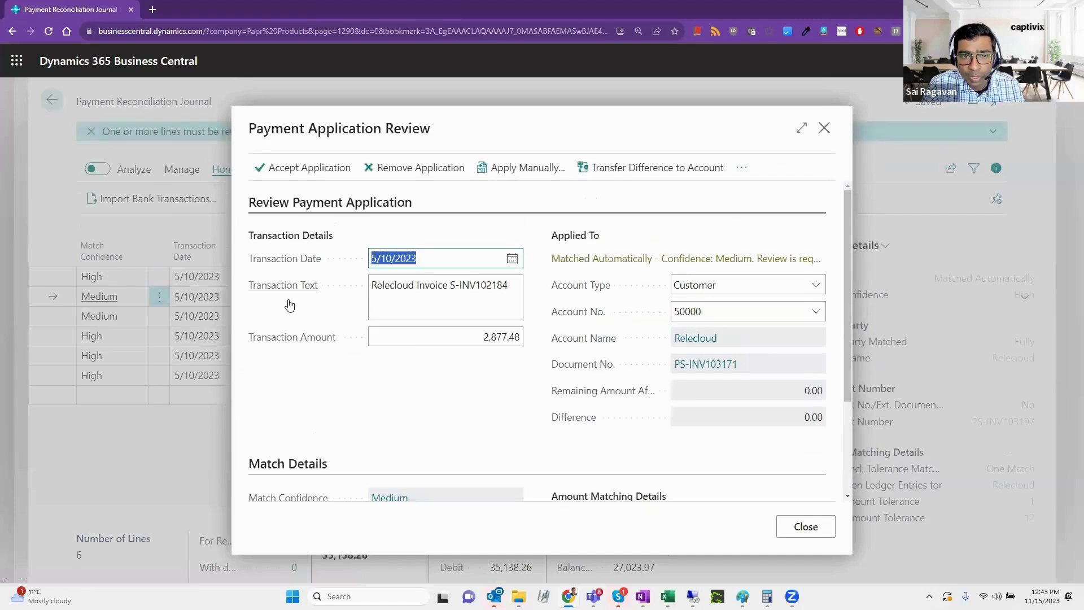
{"action": "scroll", "coordinate": [569, 404], "scroll_direction": "down", "scroll_amount": 2}
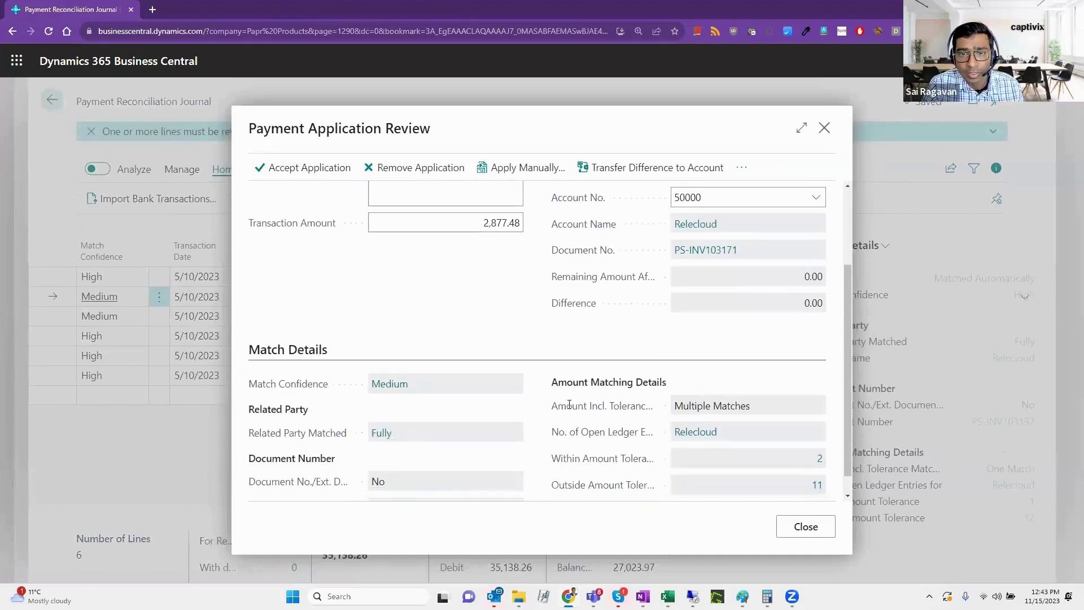
{"action": "scroll", "coordinate": [570, 405], "scroll_direction": "down", "scroll_amount": 1}
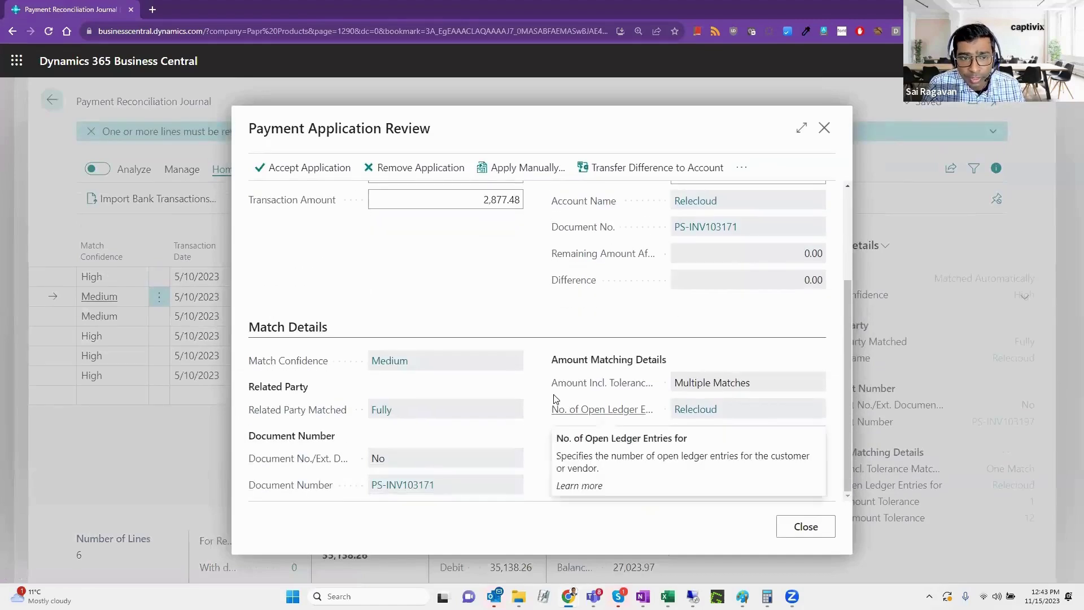
{"action": "left_click", "coordinate": [382, 364]}
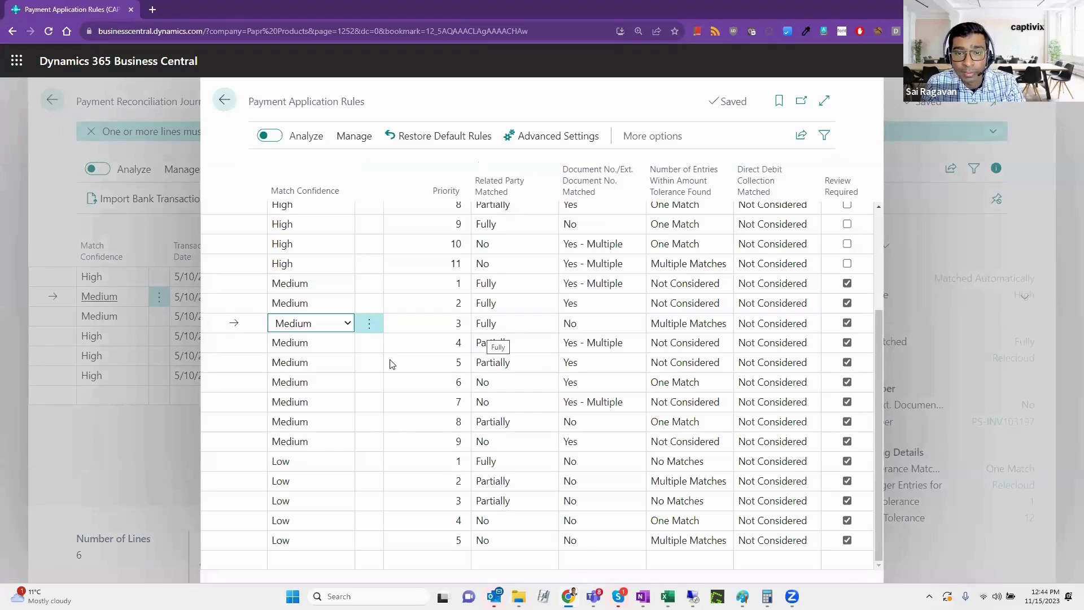
{"action": "key", "text": "Escape"}
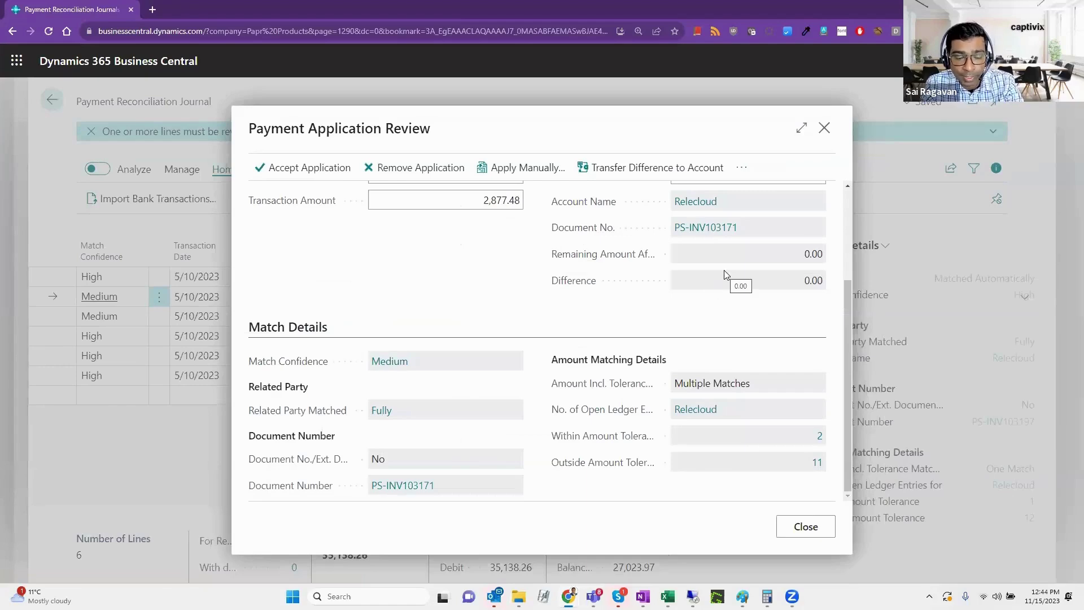
{"action": "key", "text": "Escape"}
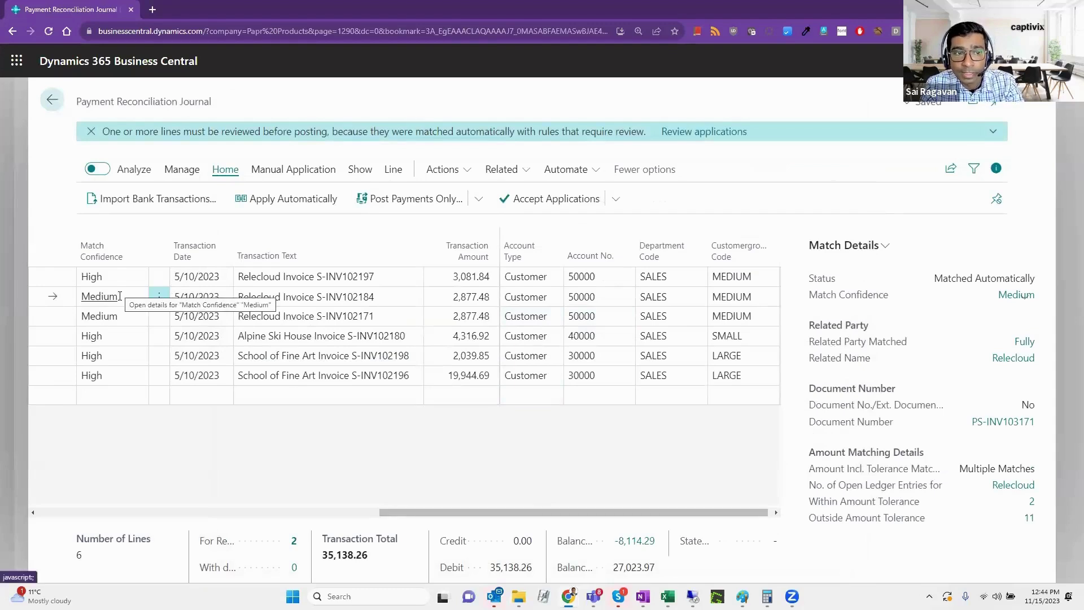
Start posting only the payments, decline the posting and return to the list of payment reconciliation journals.
{"action": "left_click_drag", "start_coordinate": [368, 519], "coordinate": [414, 518]}
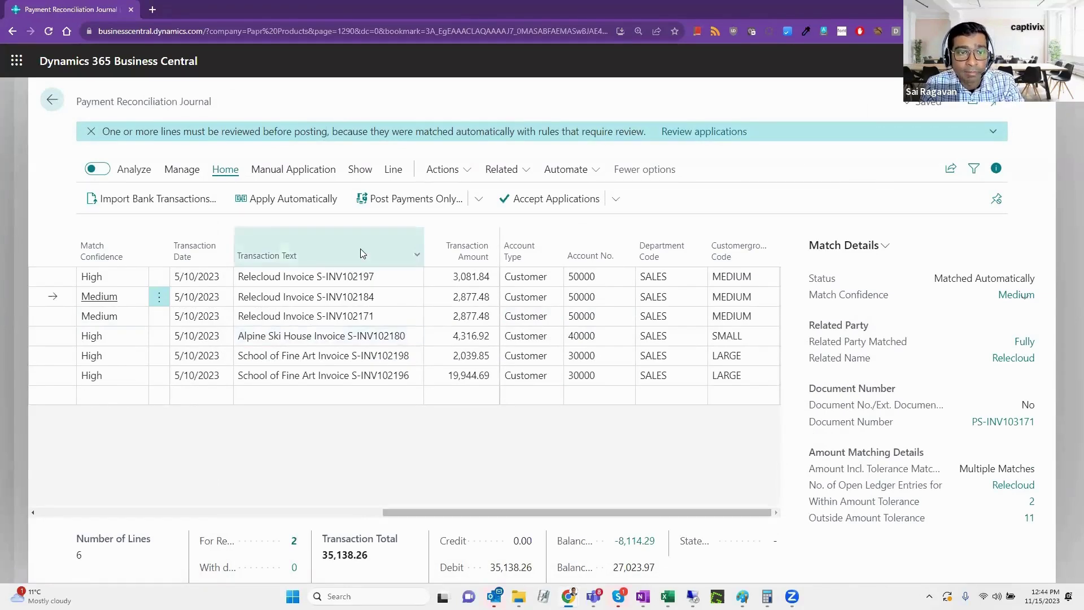
{"action": "left_click", "coordinate": [413, 202]}
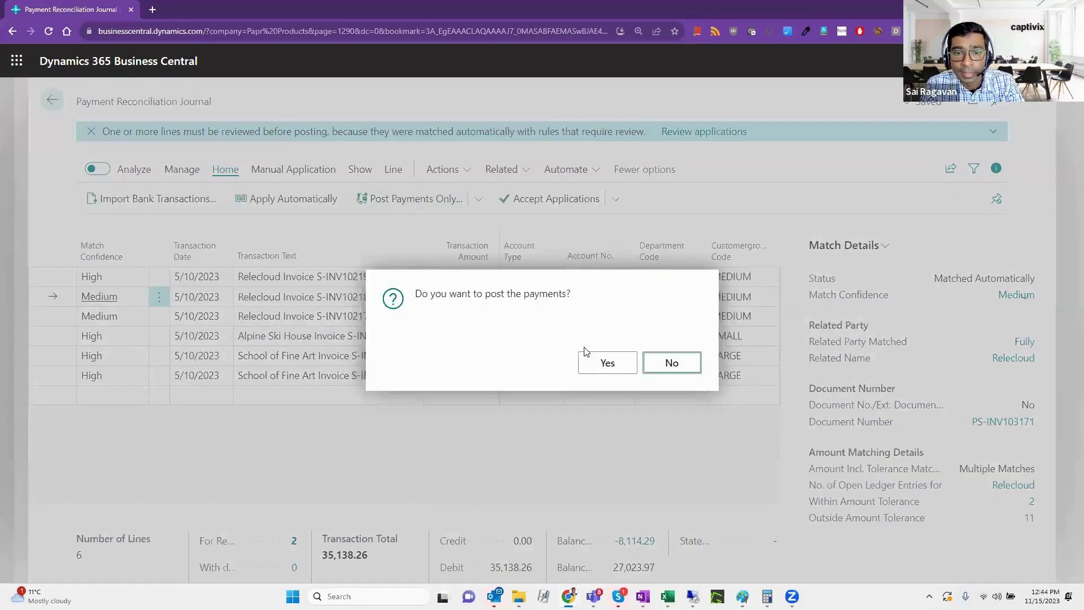
{"action": "left_click", "coordinate": [662, 362]}
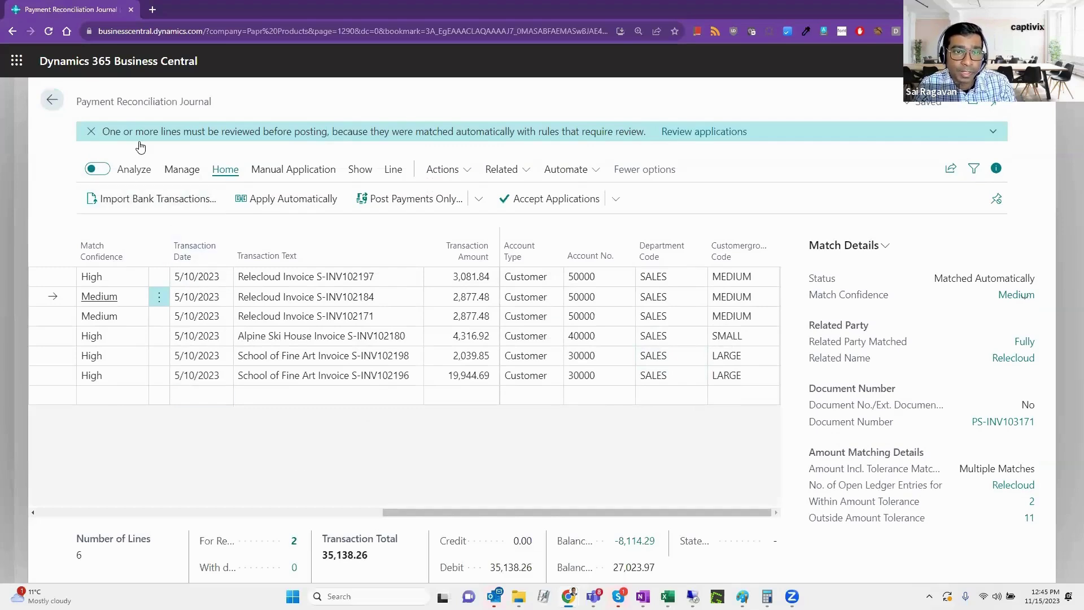
{"action": "key", "text": "Escape"}
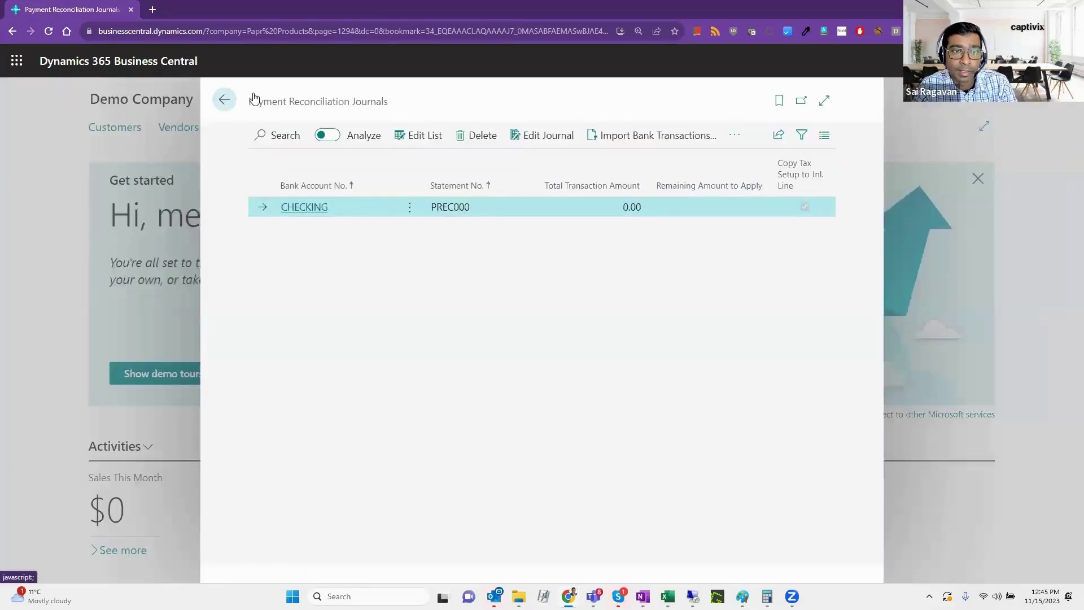